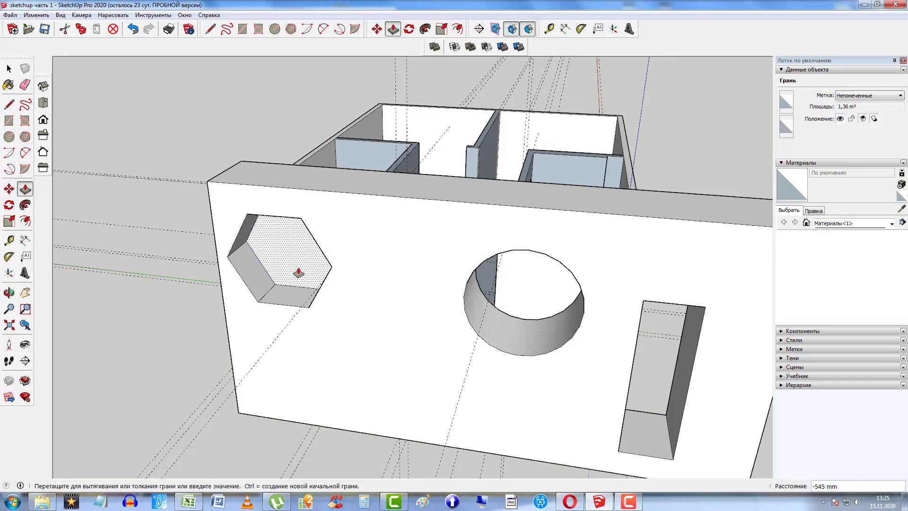
Finish pushing the hexagon face through the slab and orbit back to the house
click(301, 262)
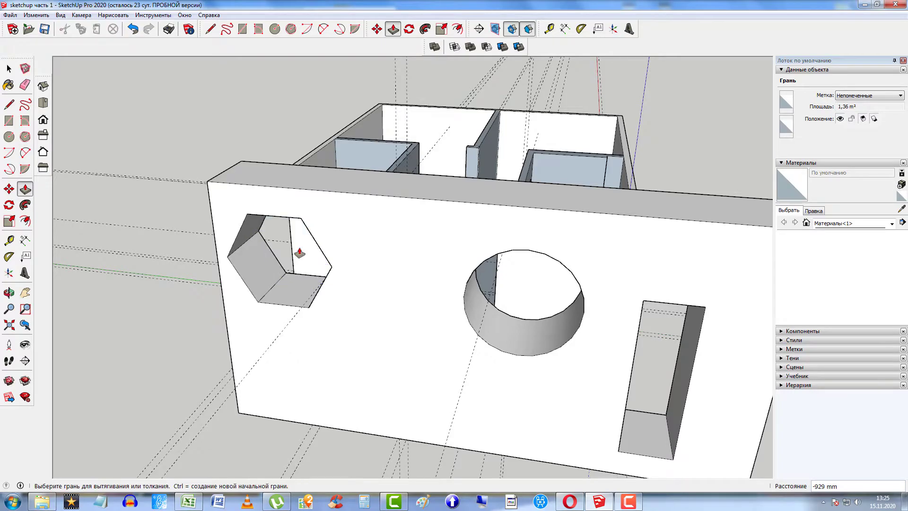
middle_drag(183, 296, 635, 312)
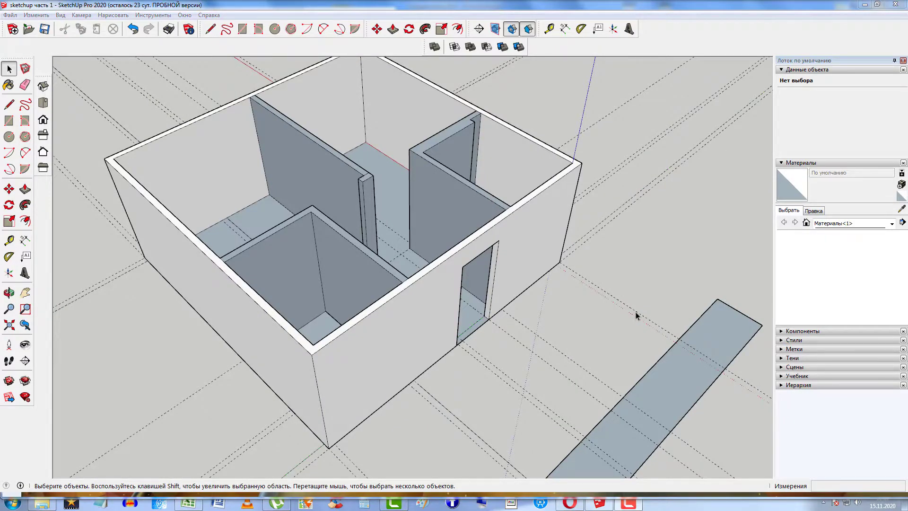
Orbit and zoom in close on the house's interior partition walls
mouse_move(562, 326)
middle_down()
mouse_move(290, 378)
mouse_move(158, 377)
mouse_move(310, 257)
mouse_move(371, 339)
mouse_move(598, 270)
mouse_move(467, 342)
middle_up()
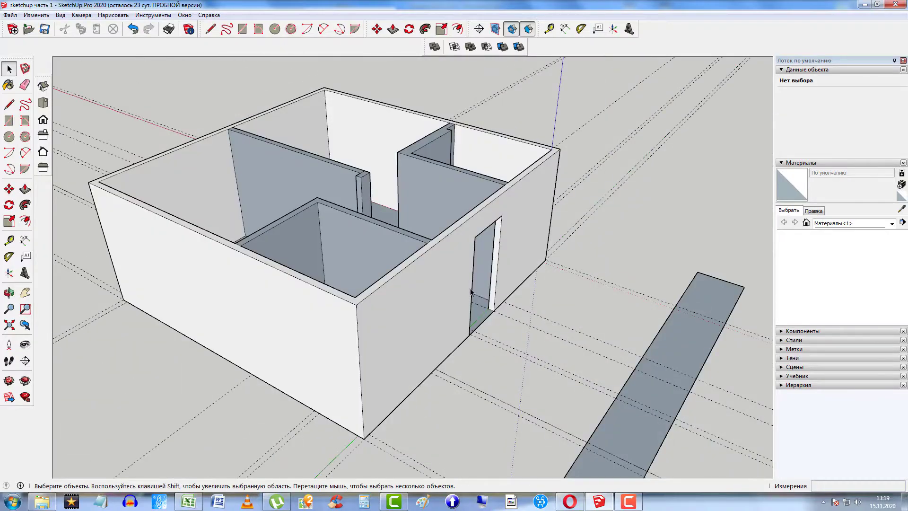
scroll(478, 279, up, 2)
scroll(525, 367, up, 3)
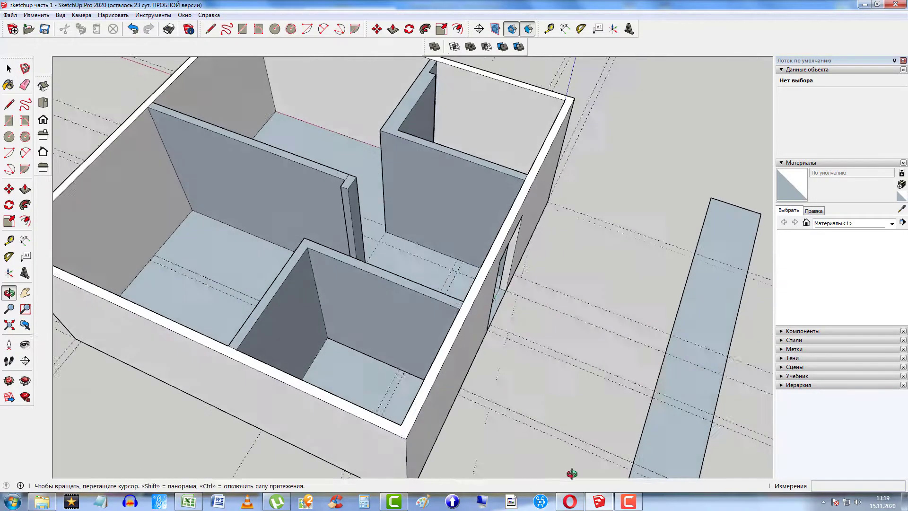
mouse_move(572, 320)
middle_down()
mouse_move(648, 319)
mouse_move(638, 236)
mouse_move(587, 356)
mouse_move(118, 371)
mouse_move(368, 367)
mouse_move(392, 68)
middle_up()
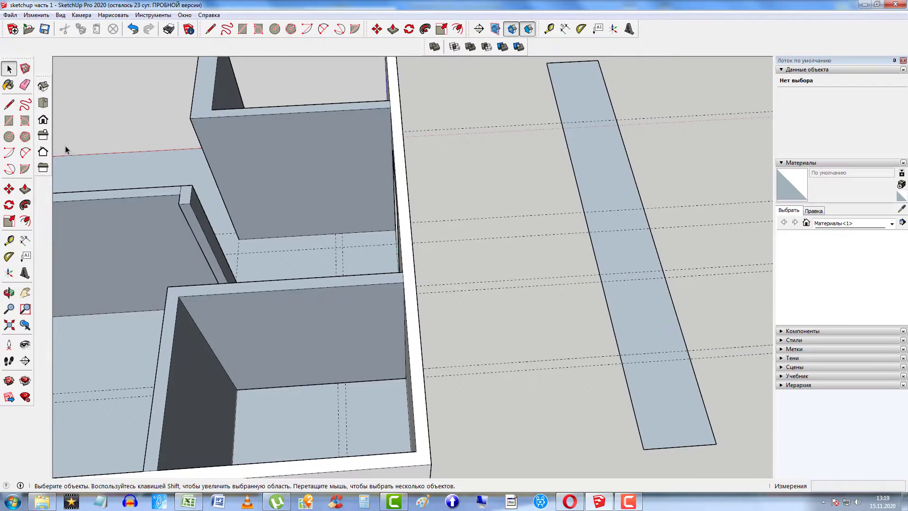
Place Tape Measure guide lines across the inner partition wall face to mark the doorway
key(t)
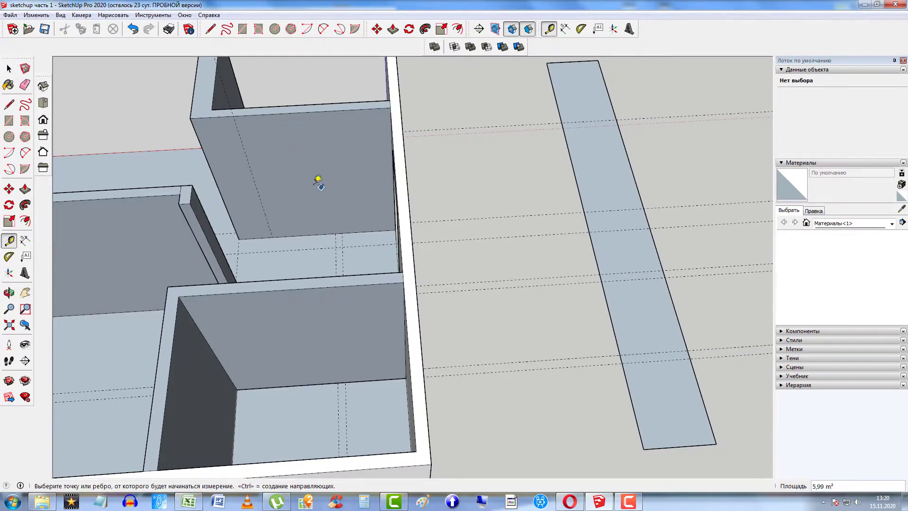
click(260, 198)
click(327, 194)
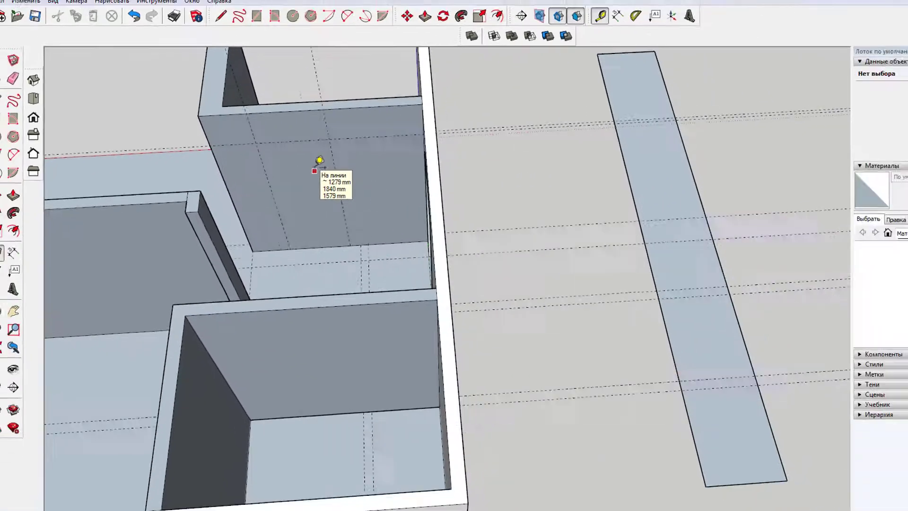
scroll(236, 226, up, 3)
mouse_move(318, 154)
middle_down()
mouse_move(367, 135)
mouse_move(340, 144)
middle_up()
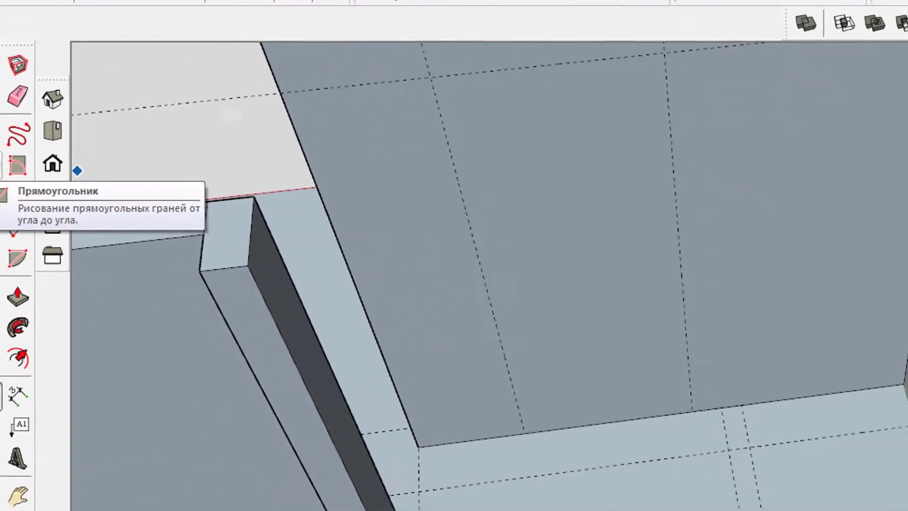
Draw a doorway rectangle on the partition wall, snapped up to the top guide line
click(4, 194)
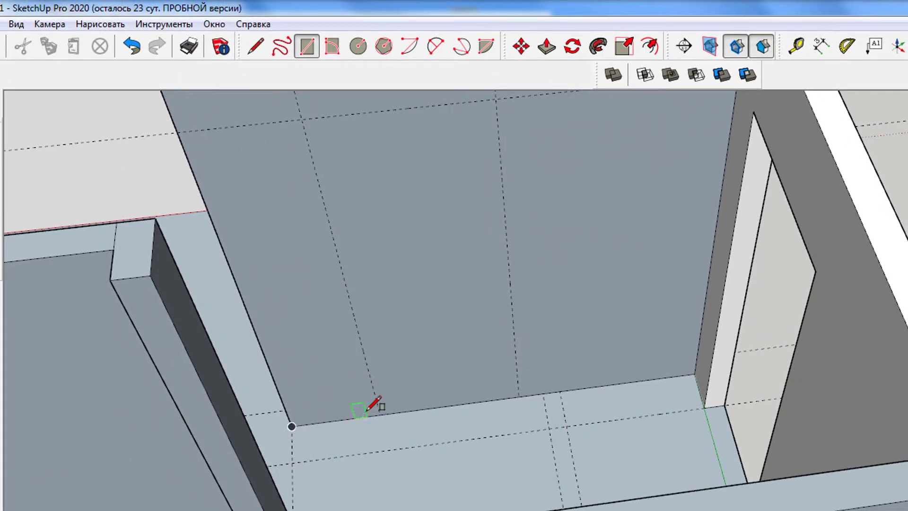
click(496, 98)
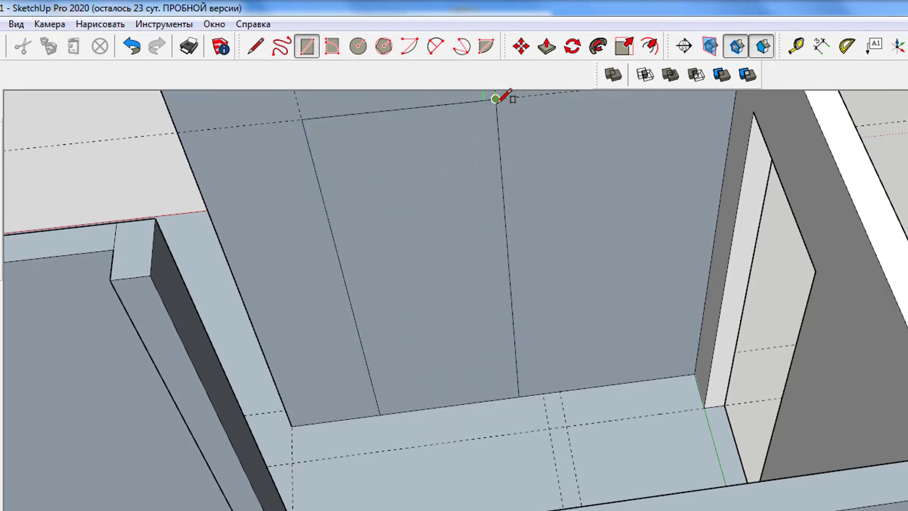
scroll(406, 245, down, 1)
scroll(406, 245, down, 1)
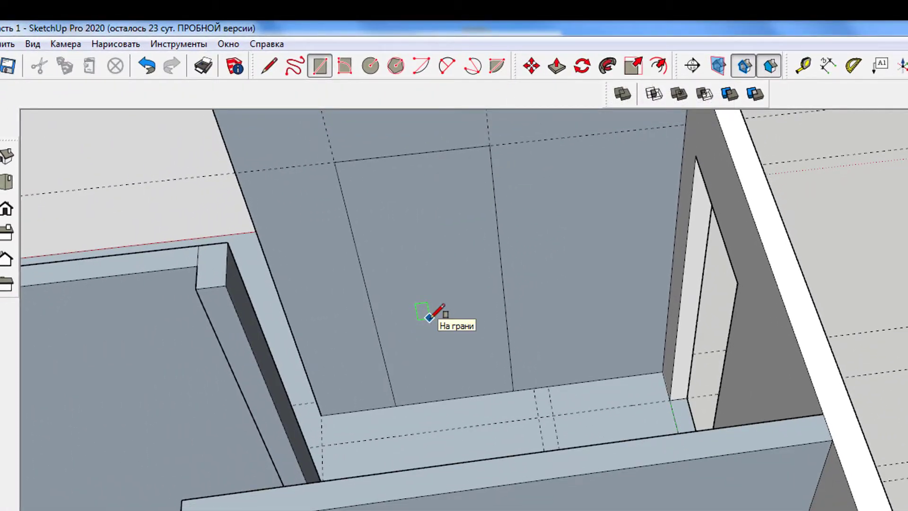
scroll(430, 317, up, 2)
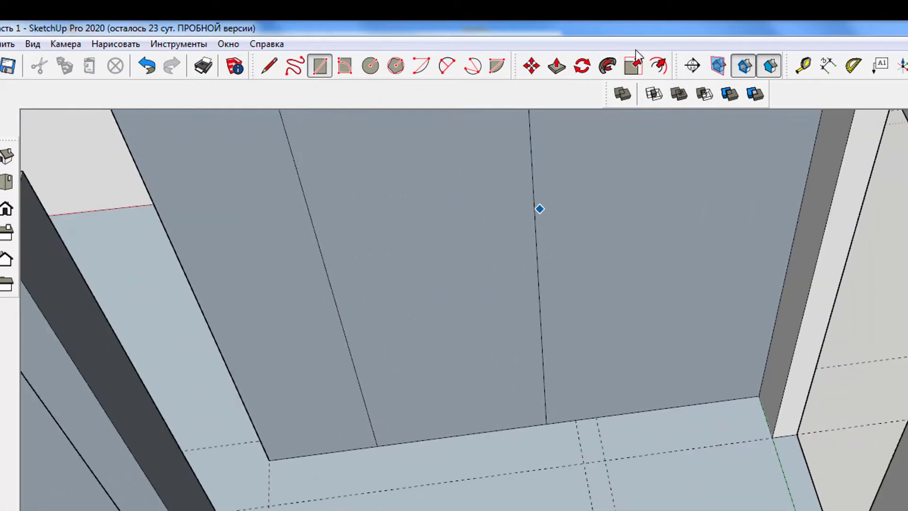
Push the doorway rectangle through the full partition wall thickness, leaving an open doorway
click(561, 67)
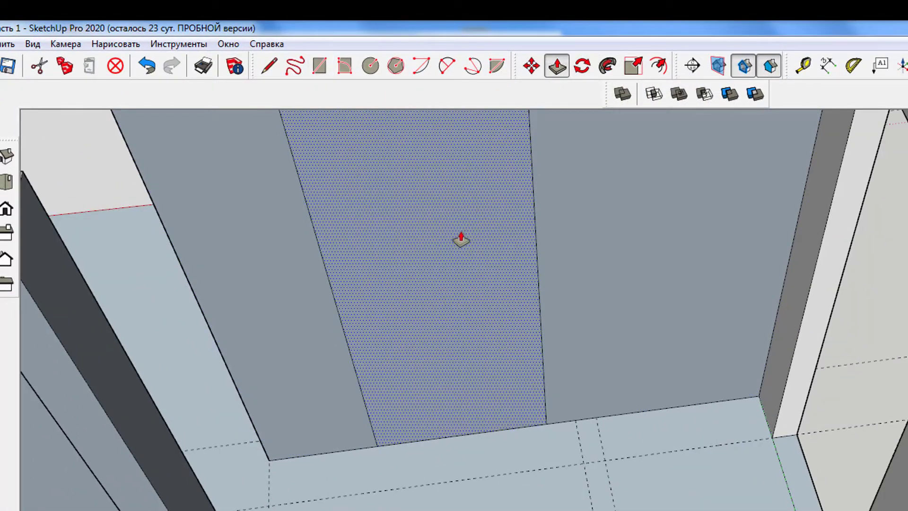
scroll(461, 239, down, 1)
mouse_move(461, 194)
middle_down()
mouse_move(438, 358)
mouse_move(448, 321)
middle_up()
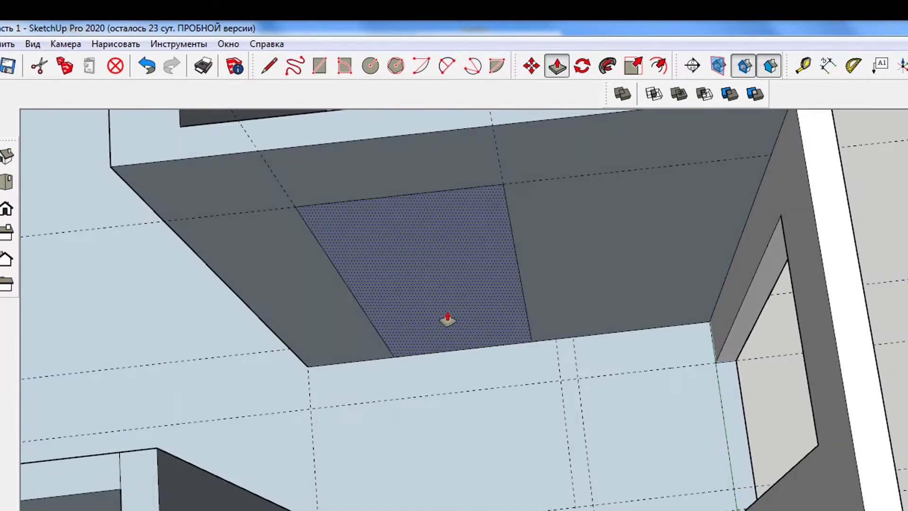
click(449, 309)
click(450, 283)
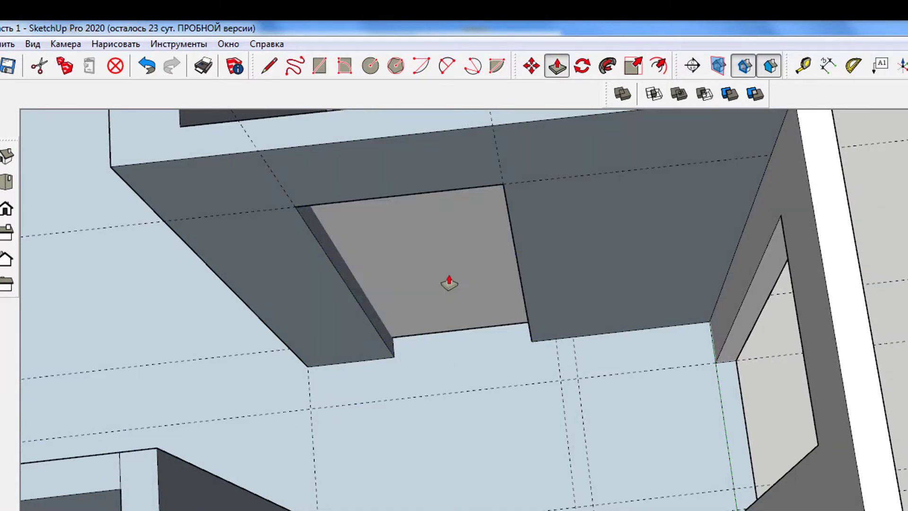
double_click(450, 204)
scroll(442, 213, down, 3)
mouse_move(416, 307)
middle_down()
mouse_move(598, 397)
mouse_move(495, 379)
mouse_move(371, 229)
mouse_move(609, 234)
mouse_move(341, 379)
mouse_move(794, 253)
mouse_move(805, 237)
mouse_move(732, 356)
middle_up()
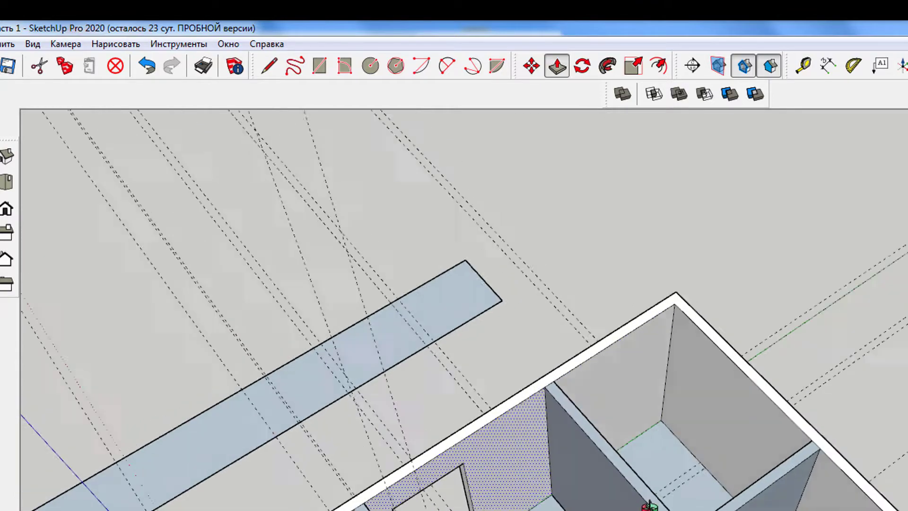
Add a vertical guide line 500 mm from the edge of the next interior wall
scroll(685, 426, up, 3)
scroll(685, 426, up, 3)
middle_drag(686, 426, 724, 496)
key(p)
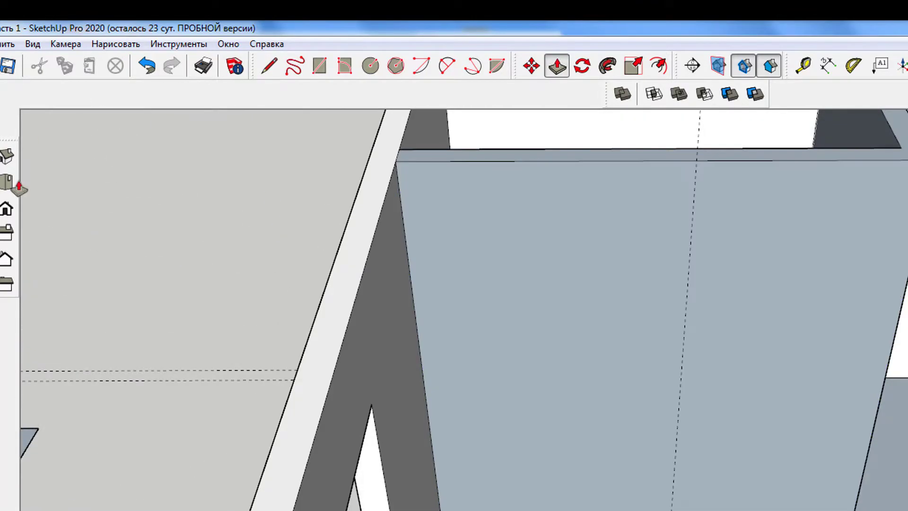
key(t)
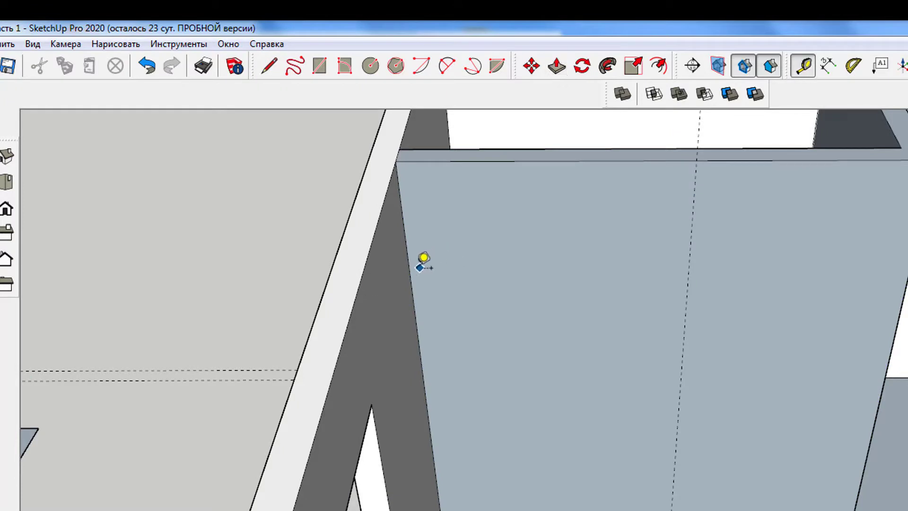
click(409, 272)
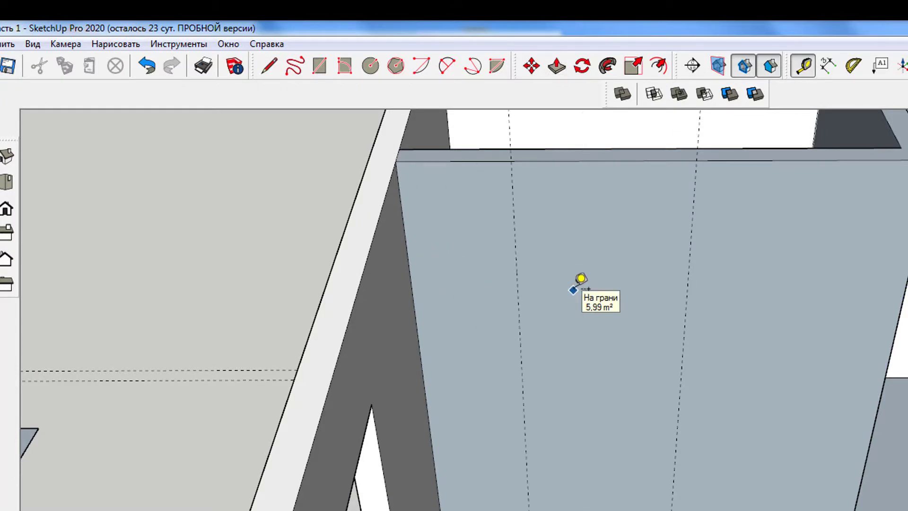
click(519, 337)
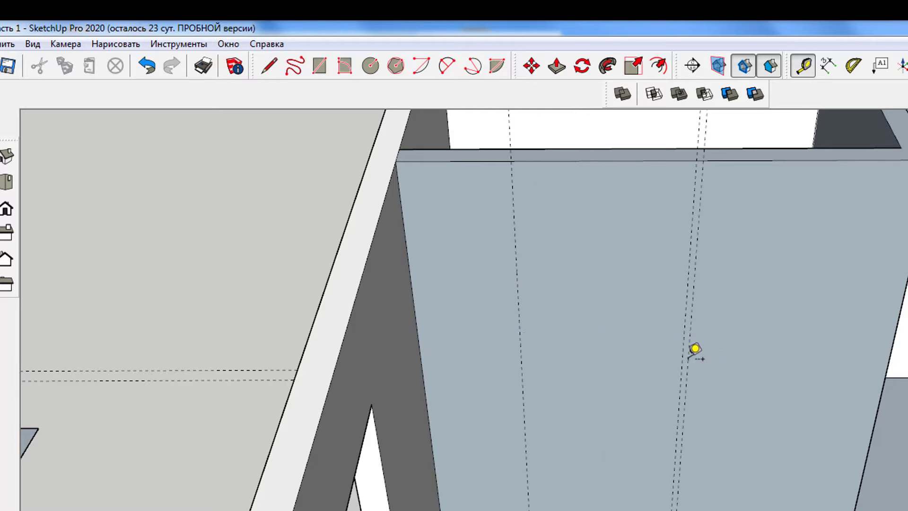
scroll(694, 349, down, 3)
scroll(715, 401, up, 2)
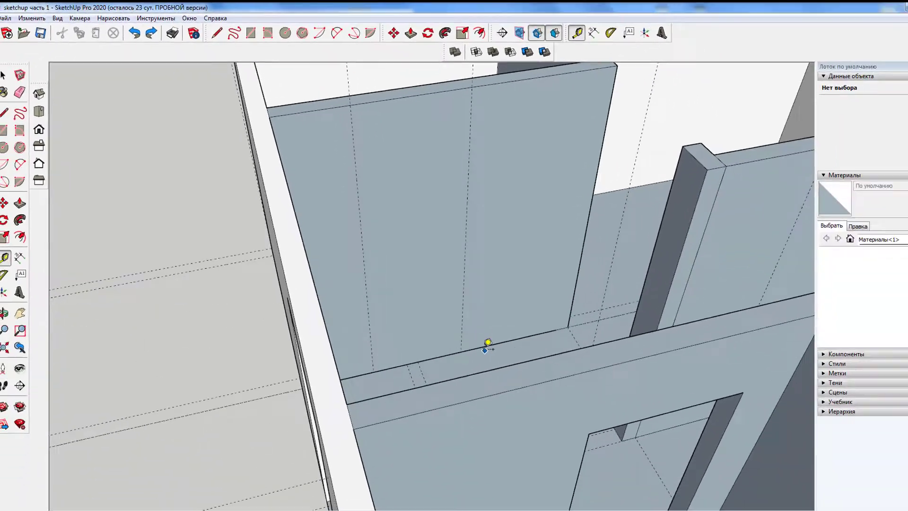
click(488, 345)
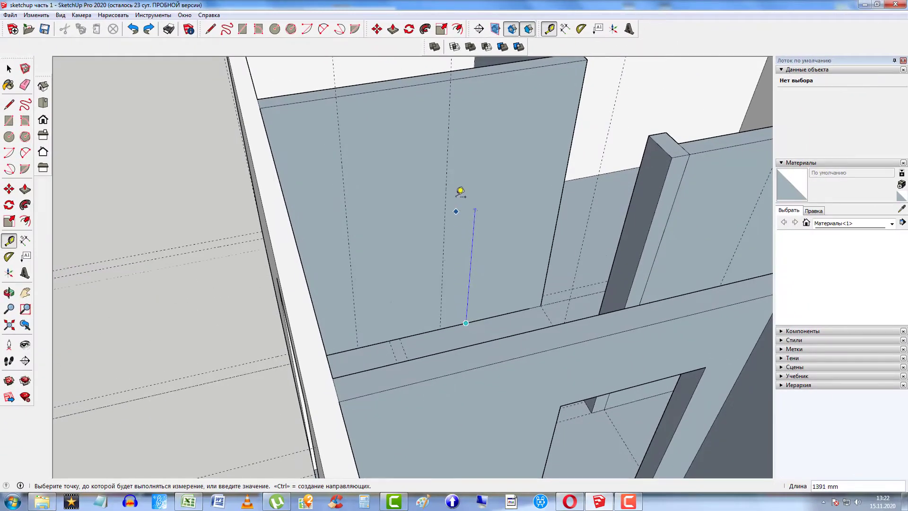
click(455, 179)
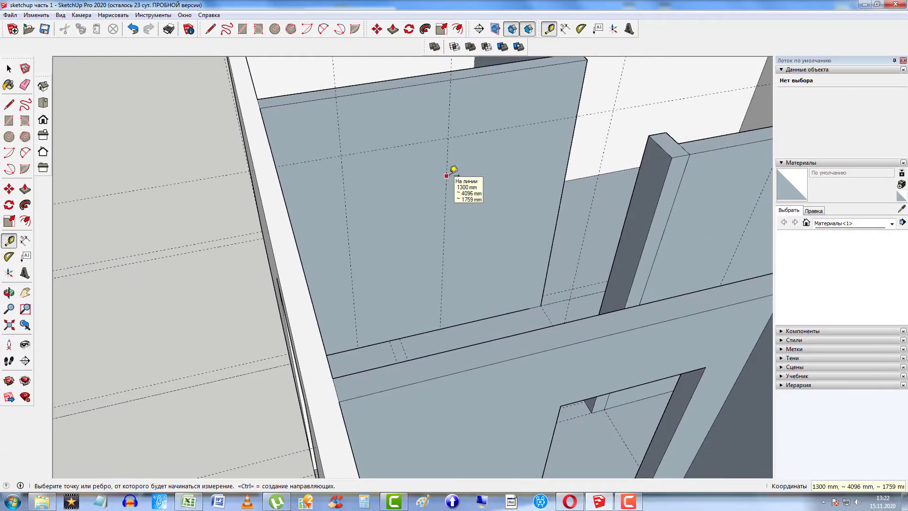
click(9, 120)
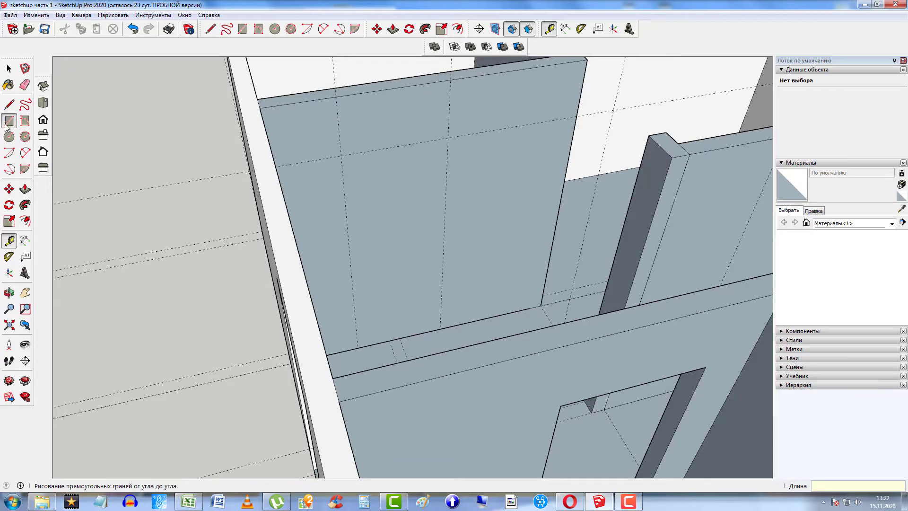
click(357, 348)
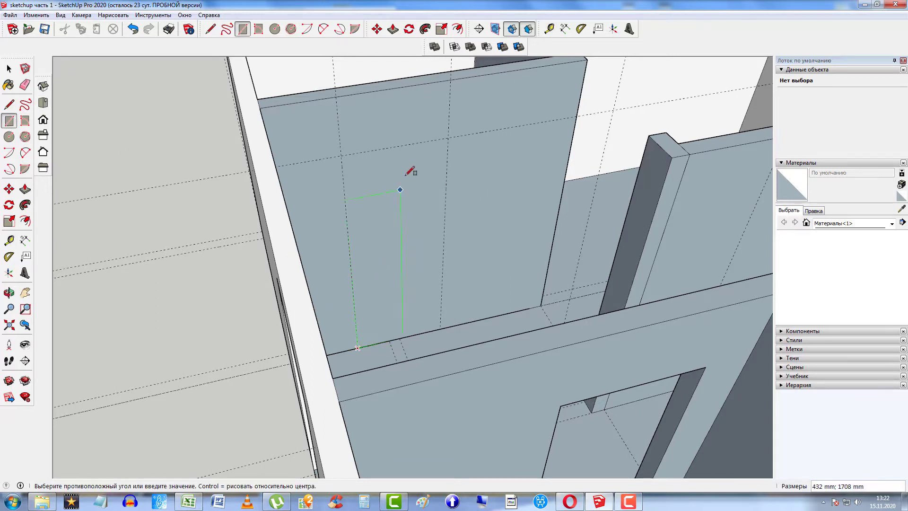
click(448, 137)
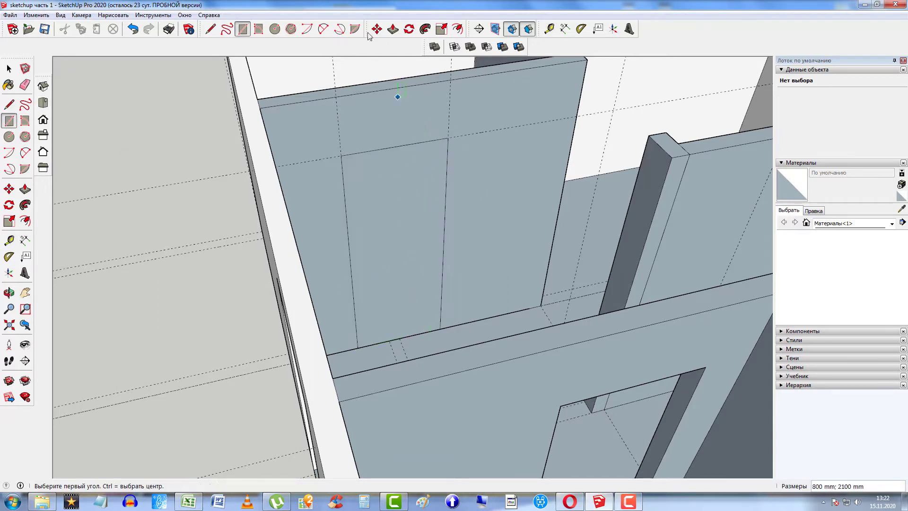
click(393, 30)
click(393, 186)
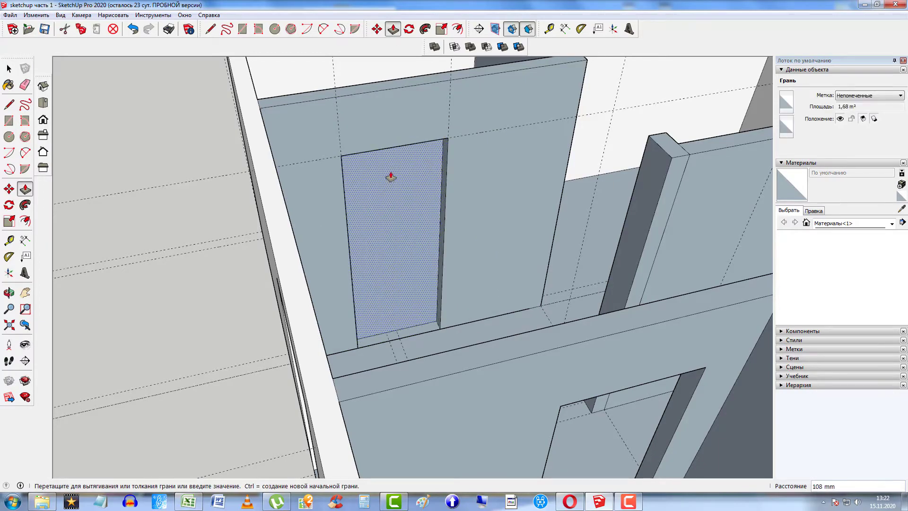
scroll(389, 178, down, 5)
mouse_move(415, 247)
middle_down()
mouse_move(454, 280)
mouse_move(623, 302)
mouse_move(523, 371)
mouse_move(365, 300)
mouse_move(340, 345)
middle_up()
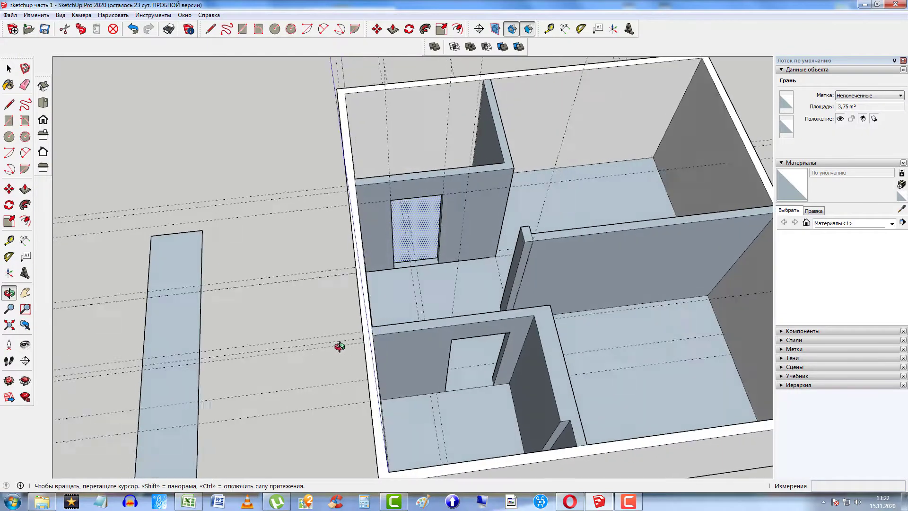
scroll(482, 318, up, 5)
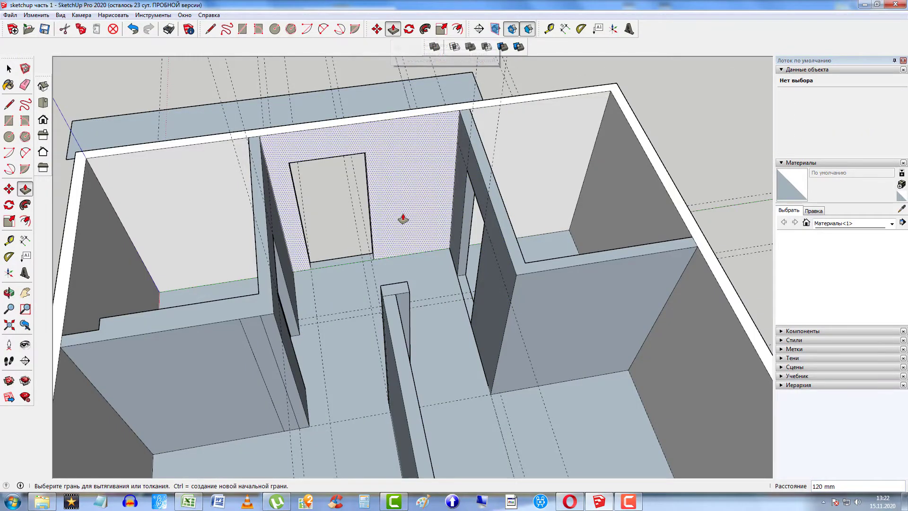
scroll(416, 238, up, 3)
mouse_move(415, 237)
middle_down()
mouse_move(770, 278)
mouse_move(648, 225)
middle_up()
scroll(625, 229, down, 3)
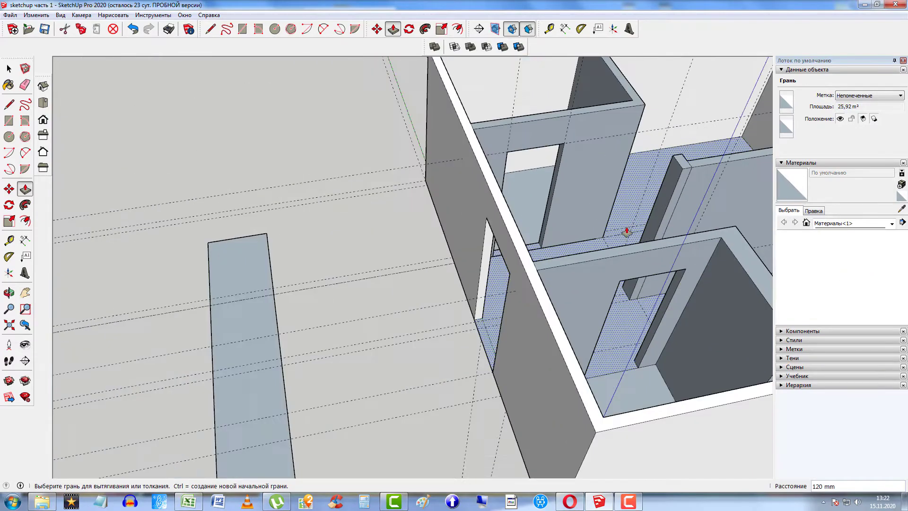
scroll(622, 212, up, 3)
scroll(622, 212, down, 2)
scroll(578, 219, down, 2)
scroll(573, 228, down, 3)
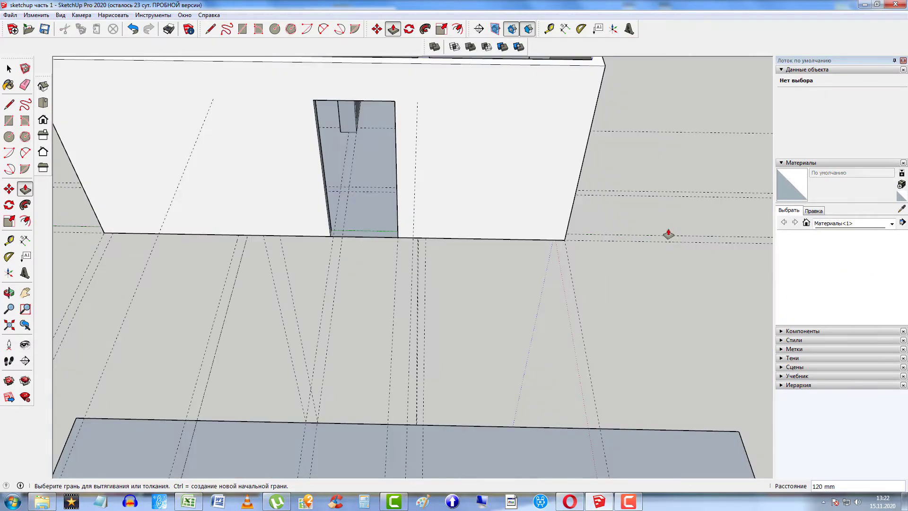
scroll(669, 236, down, 2)
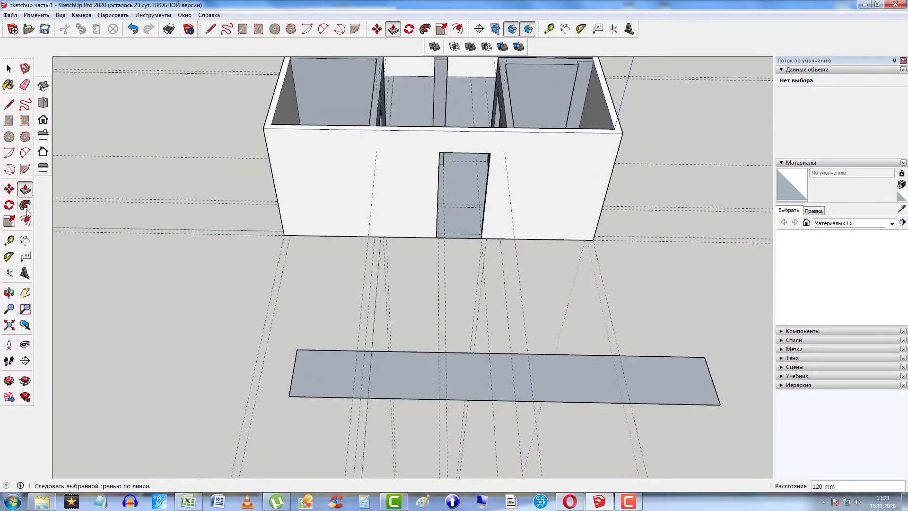
Raise the flat ground rectangle into a thick wall slab
scroll(300, 361, down, 1)
click(399, 377)
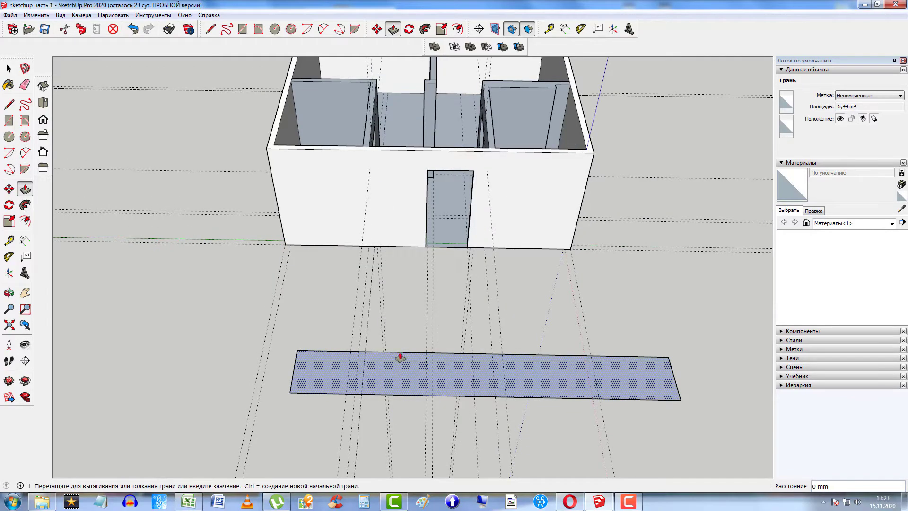
click(380, 238)
middle_drag(707, 428, 284, 440)
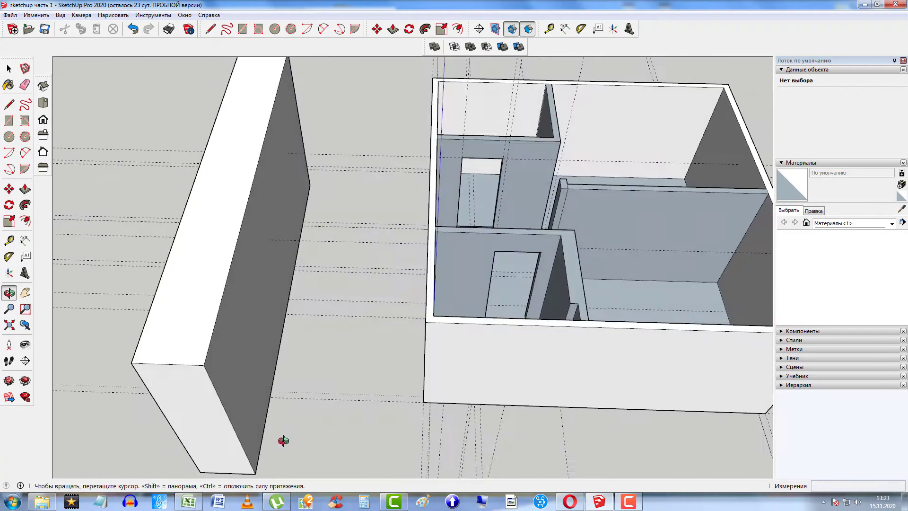
Draw a circle on the slab face and pull it out into a cylinder
click(8, 121)
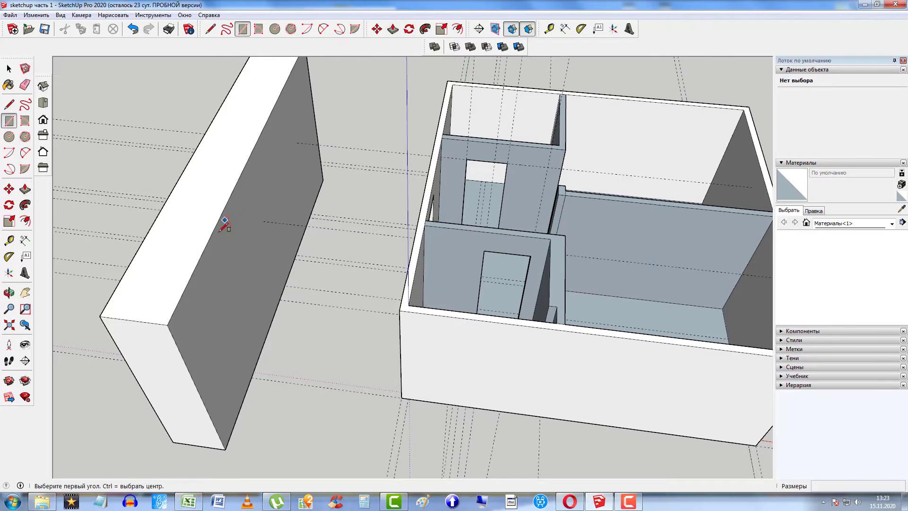
click(9, 138)
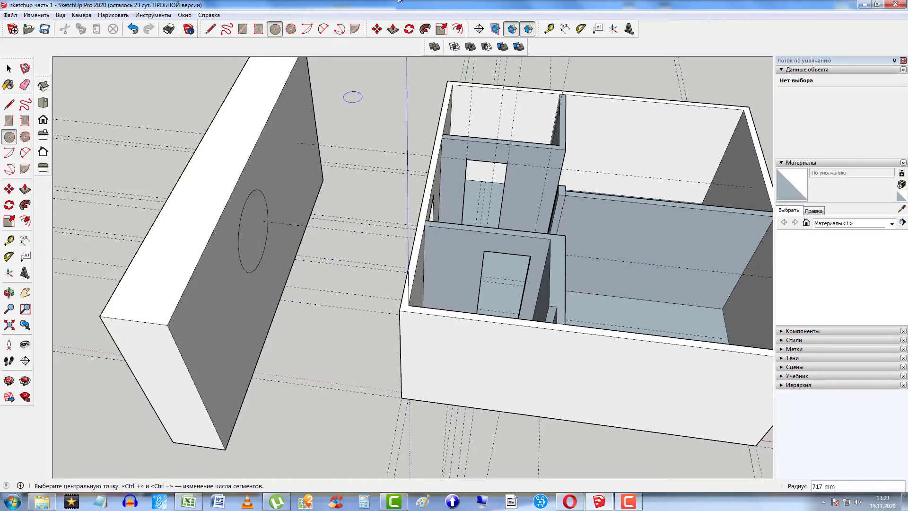
click(392, 30)
click(250, 236)
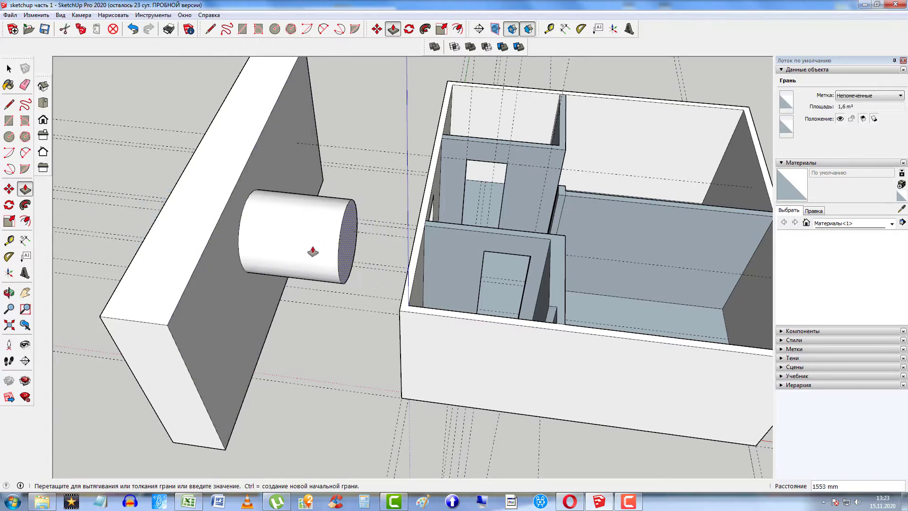
middle_drag(80, 231, 163, 228)
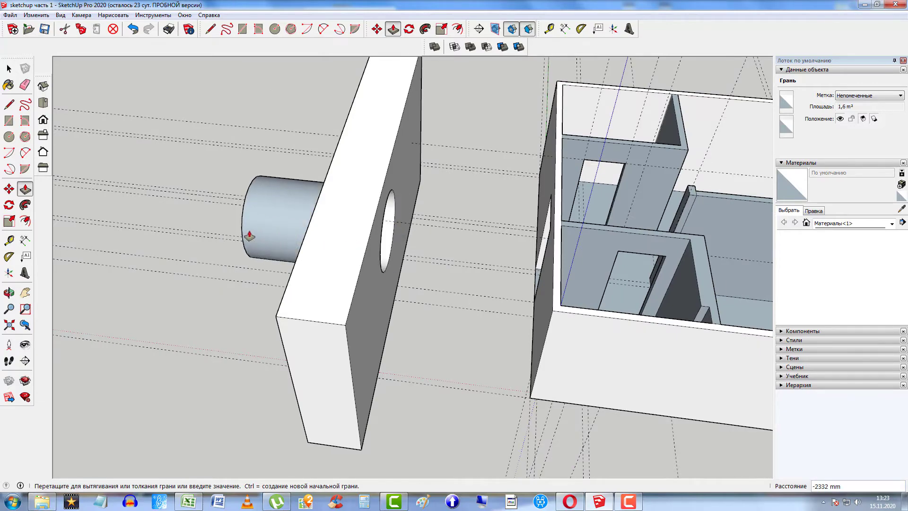
click(153, 225)
mouse_move(152, 225)
middle_down()
mouse_move(283, 300)
mouse_move(423, 239)
mouse_move(463, 235)
middle_up()
mouse_move(355, 333)
middle_down()
mouse_move(178, 367)
mouse_move(304, 361)
mouse_move(314, 305)
mouse_move(351, 259)
middle_up()
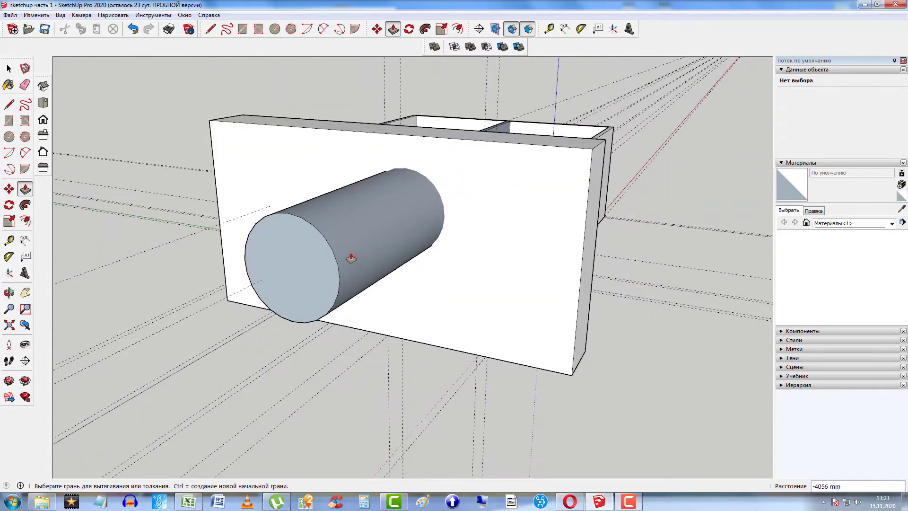
Push the cylinder back through the slab so only a round hole remains
middle_drag(335, 212, 381, 314)
scroll(400, 276, up, 5)
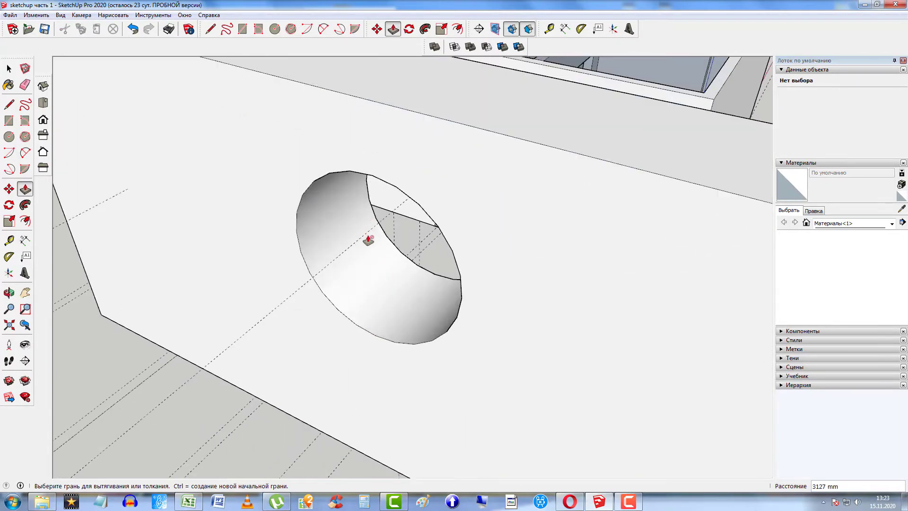
scroll(388, 269, down, 3)
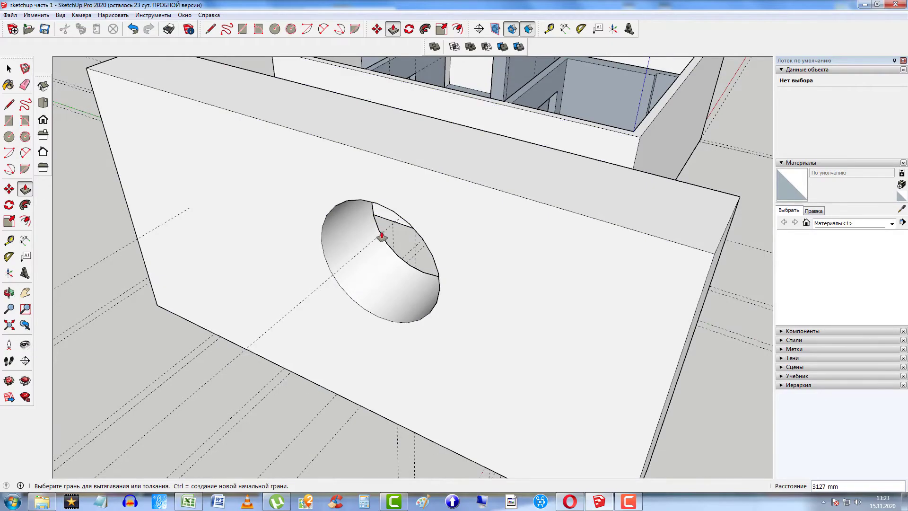
scroll(382, 238, up, 5)
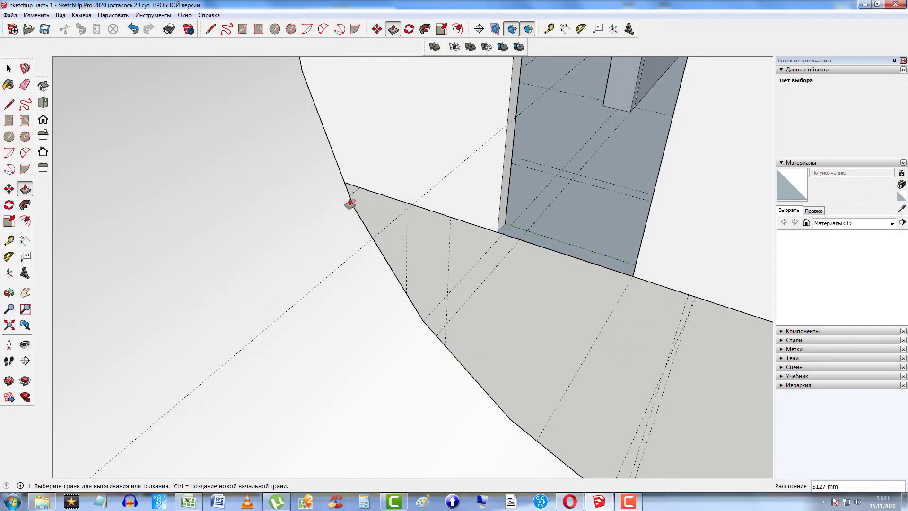
scroll(378, 250, down, 3)
scroll(345, 277, down, 2)
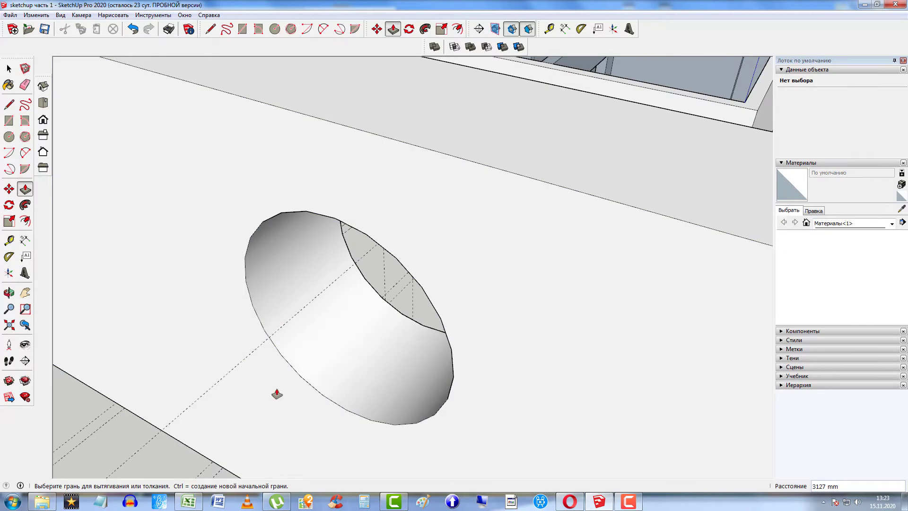
Draw a tall rectangle beside the round hole and push it in as a 136 mm recess
scroll(276, 394, down, 3)
mouse_move(365, 377)
middle_down()
mouse_move(531, 197)
mouse_move(711, 269)
mouse_move(266, 369)
middle_up()
key(r)
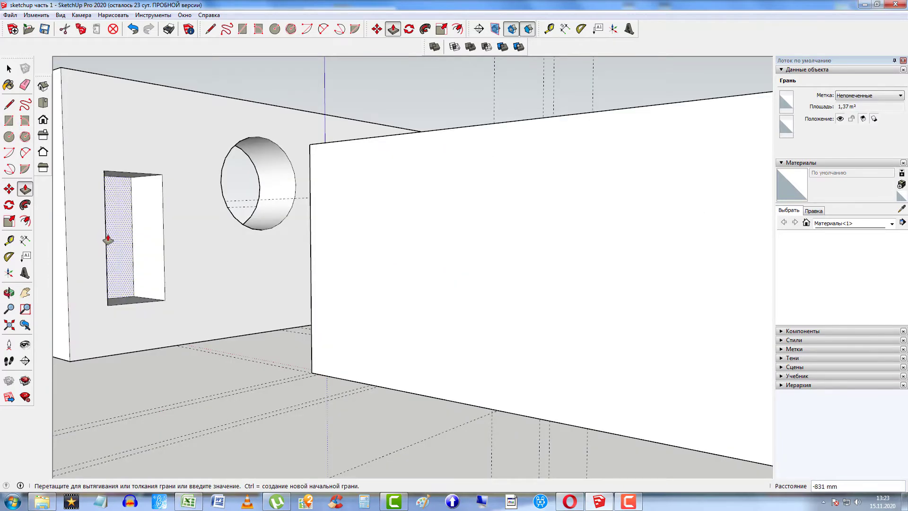
scroll(121, 270, up, 3)
mouse_move(91, 318)
middle_down()
mouse_move(95, 340)
mouse_move(110, 310)
mouse_move(162, 337)
mouse_move(416, 298)
mouse_move(543, 265)
middle_up()
click(108, 307)
scroll(109, 320, down, 5)
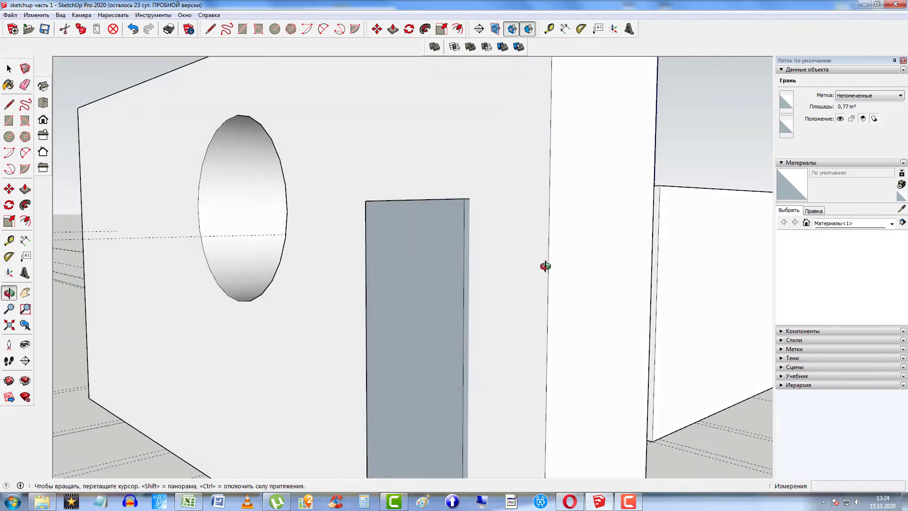
scroll(495, 241, down, 2)
scroll(480, 274, down, 1)
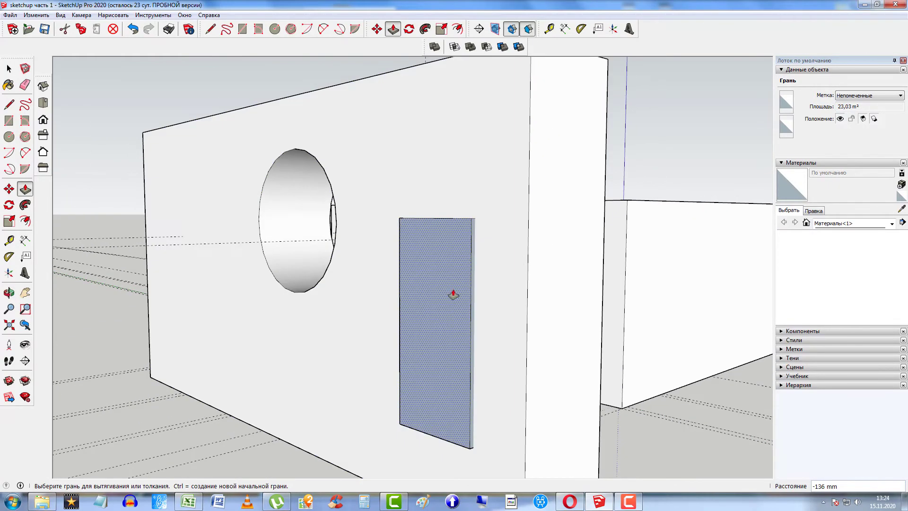
scroll(449, 298, up, 2)
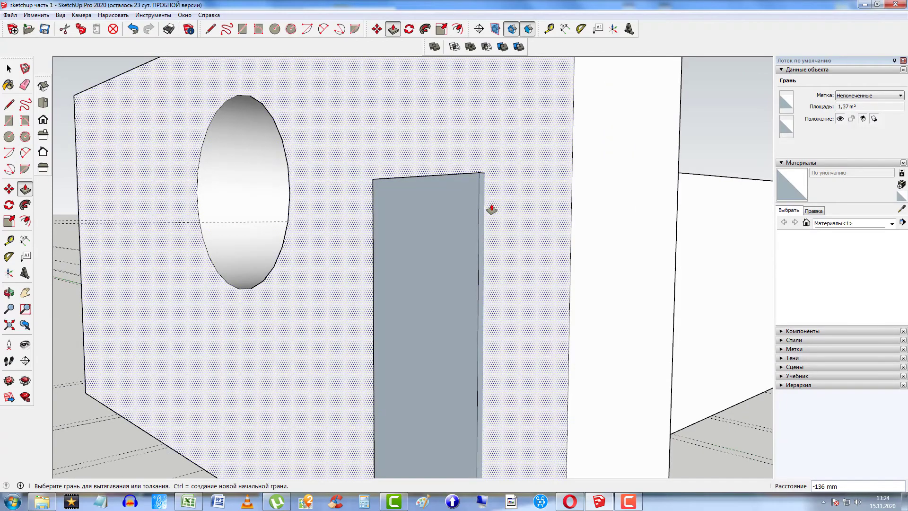
scroll(122, 263, down, 5)
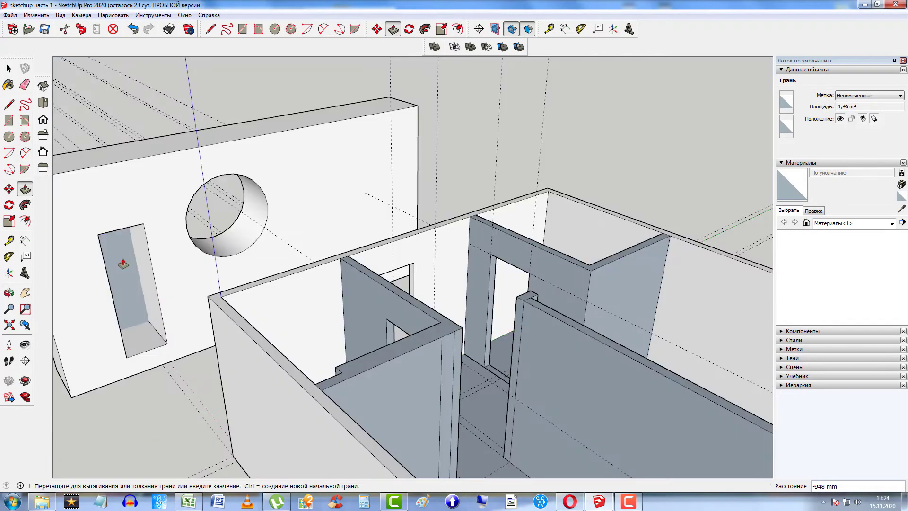
Undo the recess and begin pushing the rectangle face through the slab
key(ctrl+z)
middle_drag(122, 264, 94, 331)
scroll(71, 367, up, 5)
scroll(71, 366, up, 3)
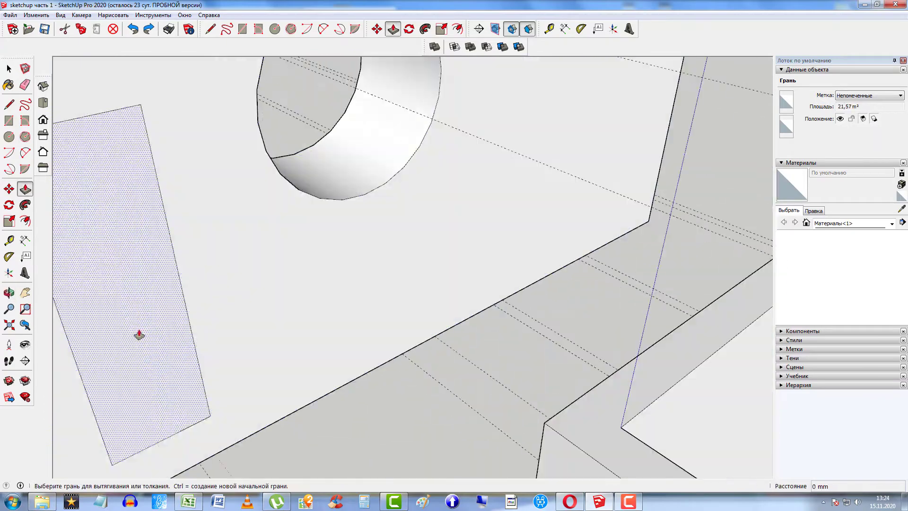
click(138, 335)
Finish cutting the tall rectangle clean through the slab
click(103, 253)
scroll(590, 185, down, 5)
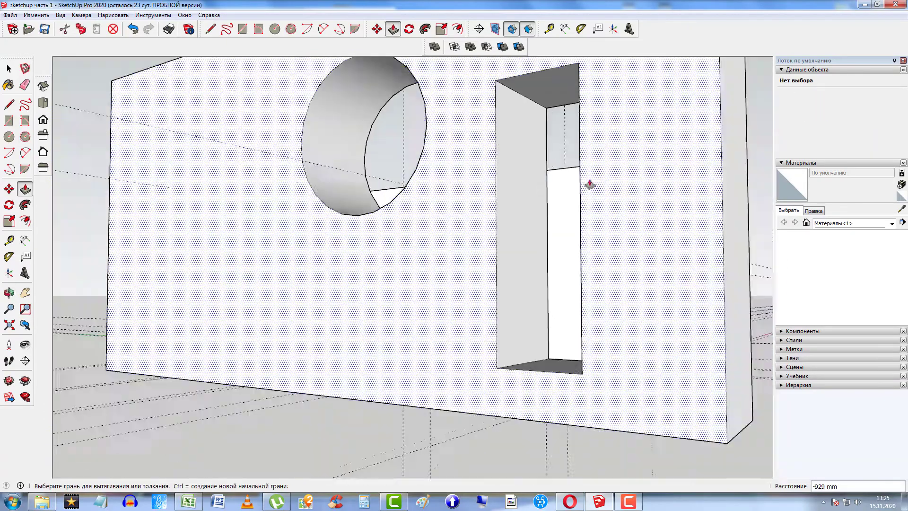
middle_drag(590, 184, 385, 254)
Push the hexagon face through the slab and orbit to inspect all three openings
click(342, 214)
middle_drag(342, 214, 297, 274)
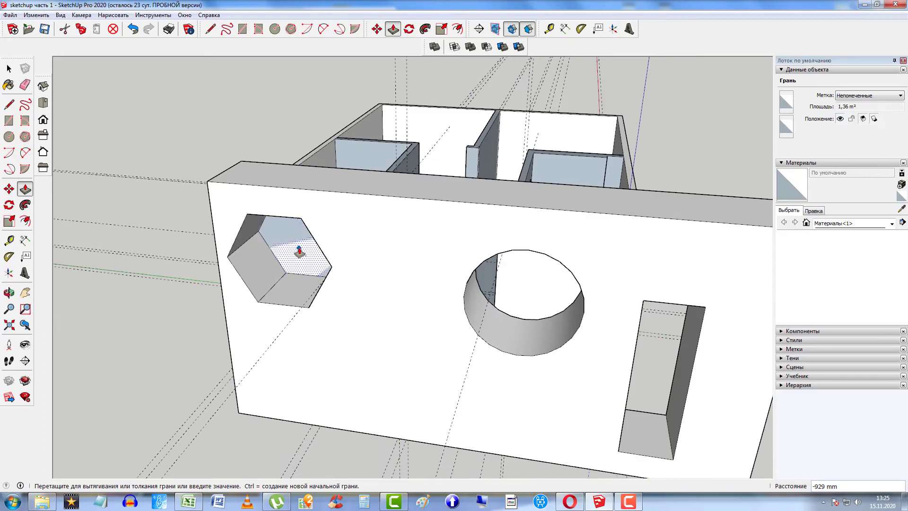
click(299, 251)
mouse_move(166, 289)
middle_down()
mouse_move(415, 297)
mouse_move(795, 215)
mouse_move(770, 338)
mouse_move(347, 388)
middle_up()
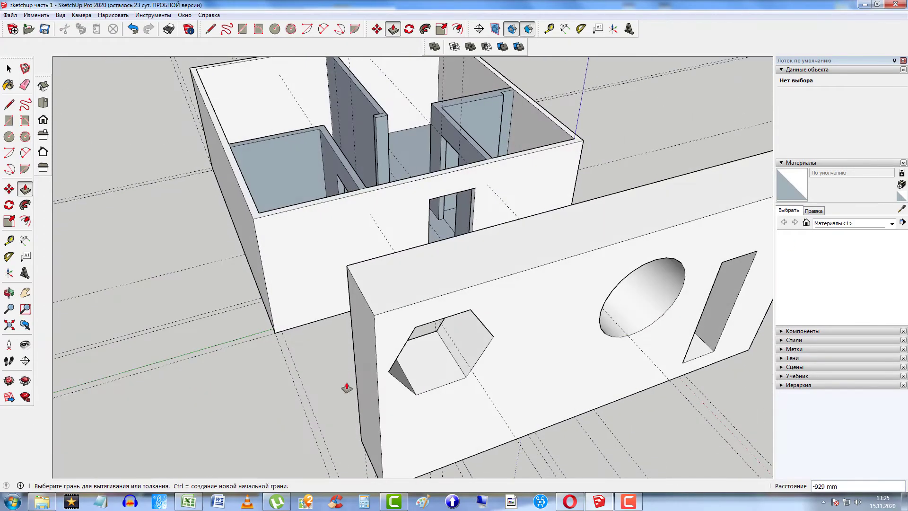
scroll(347, 388, down, 3)
scroll(405, 421, down, 3)
mouse_move(472, 416)
middle_down()
mouse_move(730, 375)
mouse_move(470, 410)
middle_up()
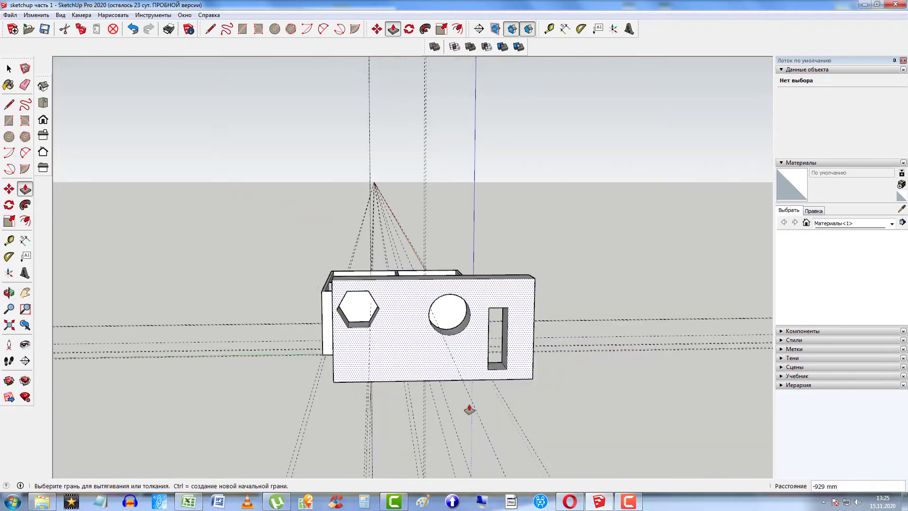
scroll(415, 319, up, 3)
scroll(324, 290, up, 3)
mouse_move(325, 290)
middle_down()
mouse_move(332, 330)
mouse_move(543, 329)
mouse_move(325, 337)
mouse_move(170, 264)
mouse_move(166, 276)
middle_up()
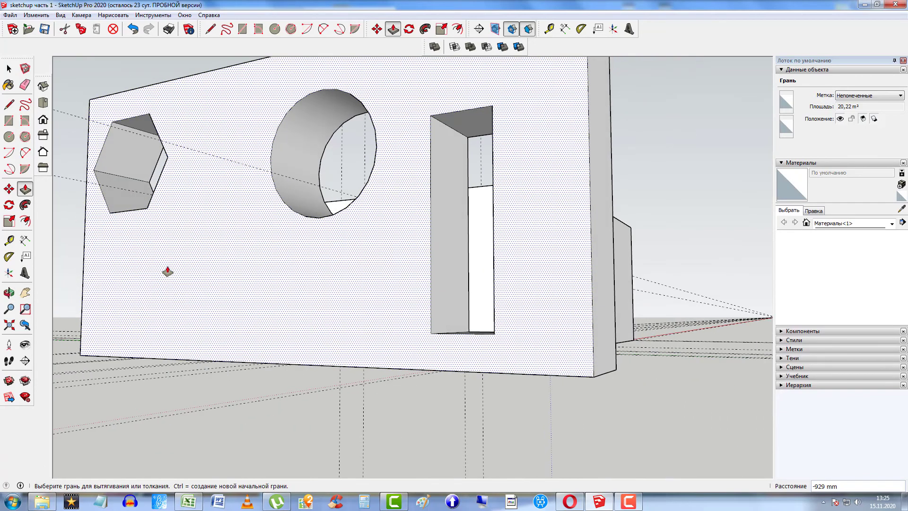